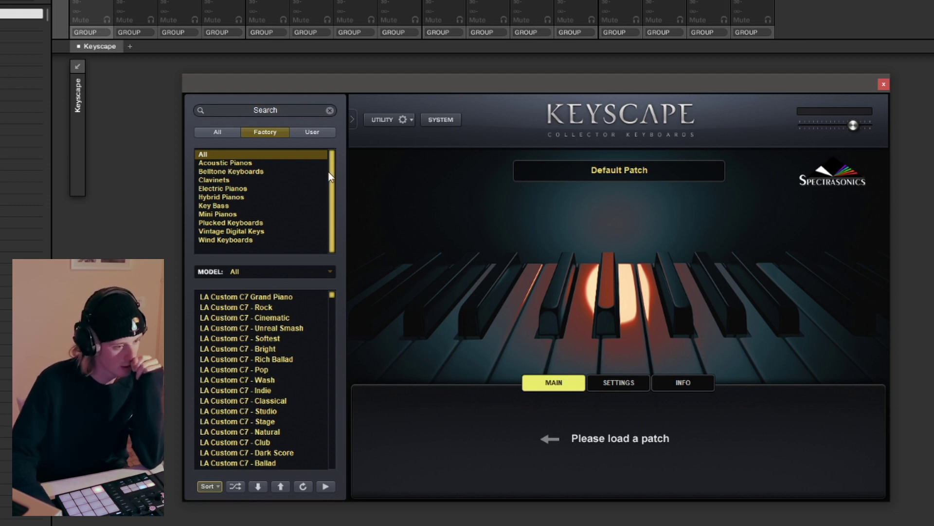
# Filter the factory patches to Acoustic Pianos and load LA Custom C7 Grand Piano
pyautogui.click(257, 163)
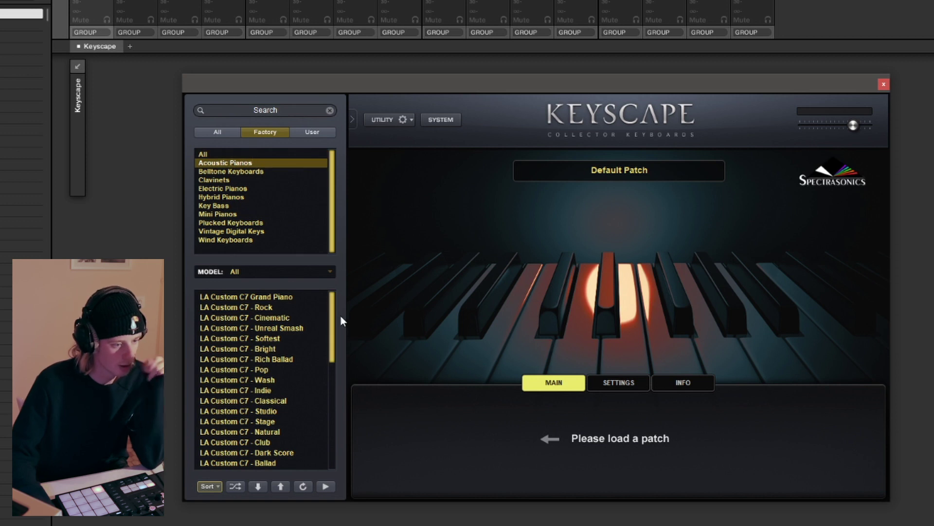
pyautogui.moveTo(331, 319); pyautogui.dragTo(322, 258)
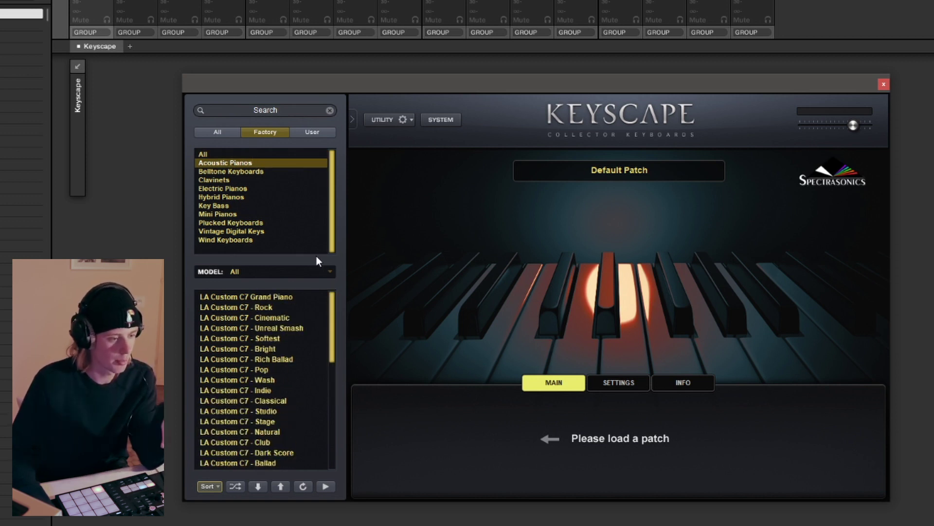
pyautogui.click(274, 300)
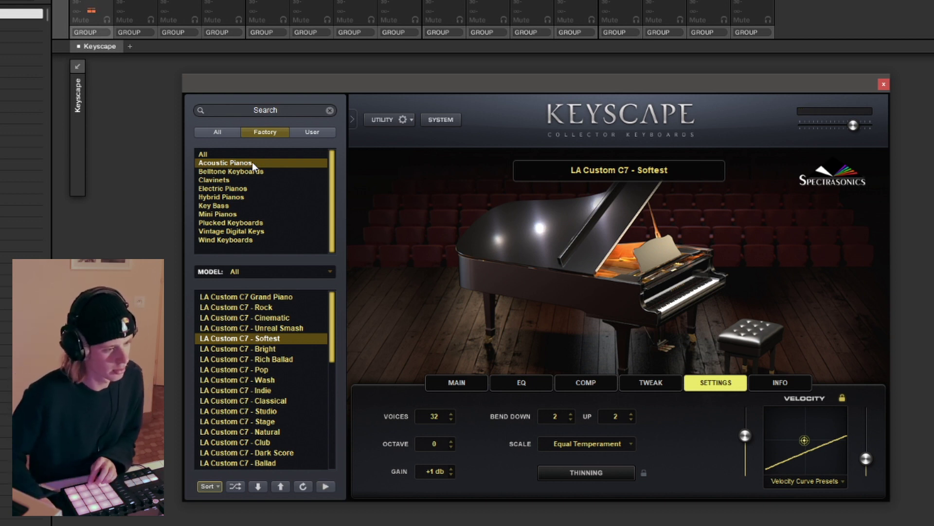
# Audition the Wing Upright - Tremolo and Wing Upright - Honky Tonk patches from the acoustic pianos
pyautogui.scroll(-5, 264, 348)
pyautogui.click(276, 399)
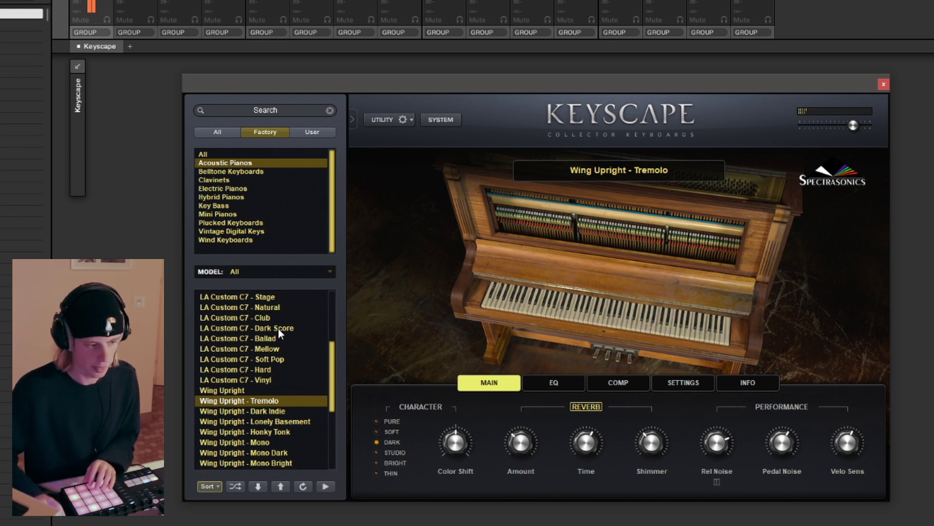
pyautogui.scroll(-1, 274, 369)
pyautogui.click(267, 411)
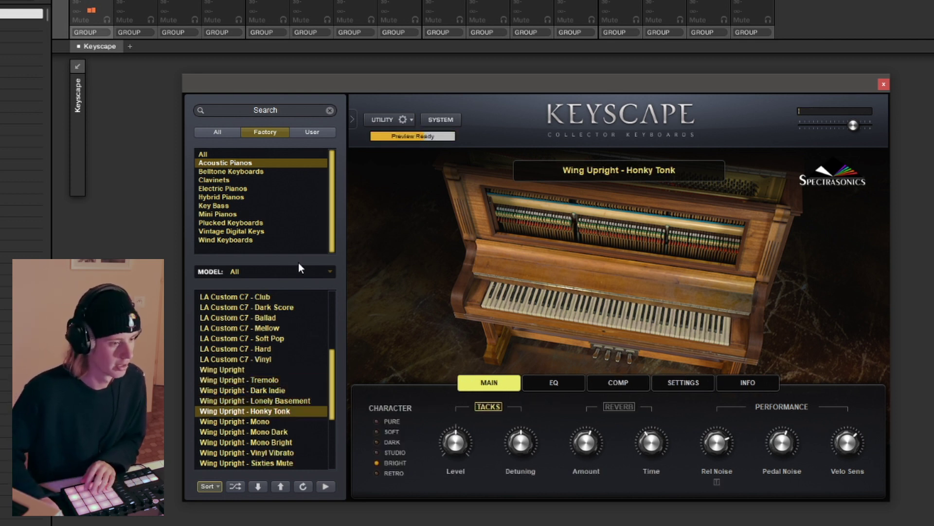
# Browse from Belltone Keyboards through Clavinets to Electric Pianos, and audition Rhodes - LA Custom and another patch further down the list
pyautogui.click(227, 171)
pyautogui.click(244, 179)
pyautogui.click(250, 188)
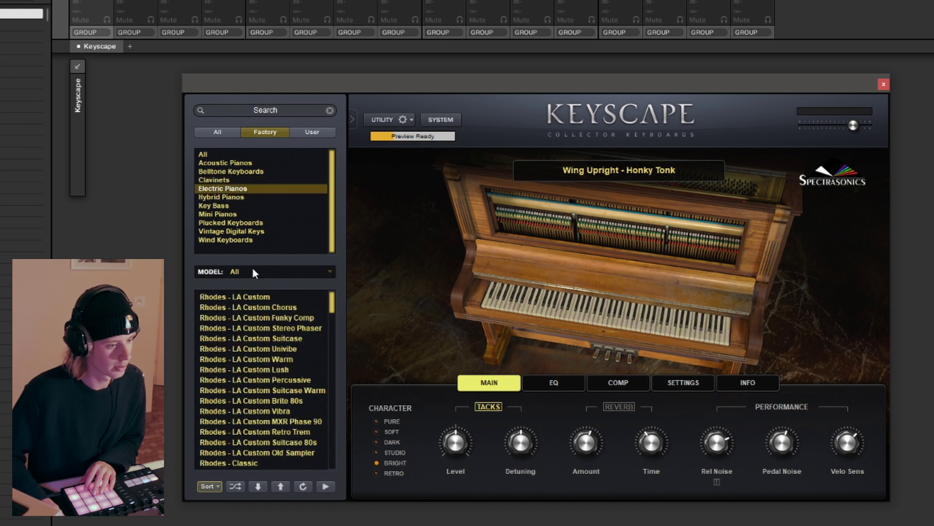
pyautogui.scroll(-10, 258, 331)
pyautogui.scroll(10, 262, 352)
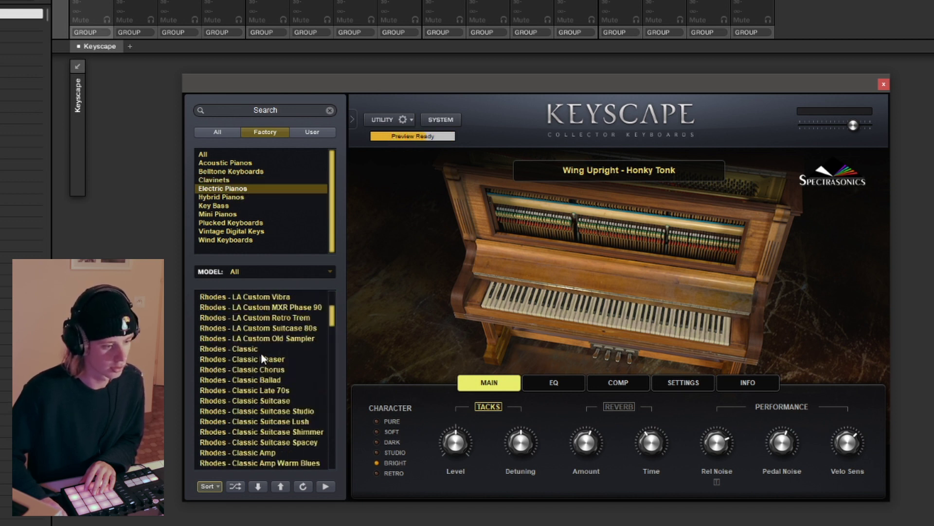
pyautogui.scroll(3, 269, 318)
pyautogui.click(288, 298)
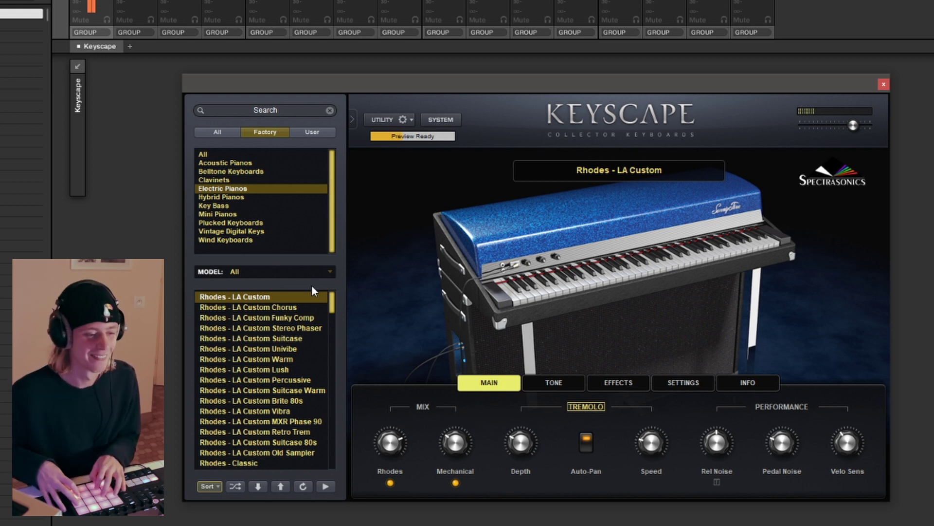
pyautogui.scroll(-15, 306, 316)
pyautogui.click(297, 358)
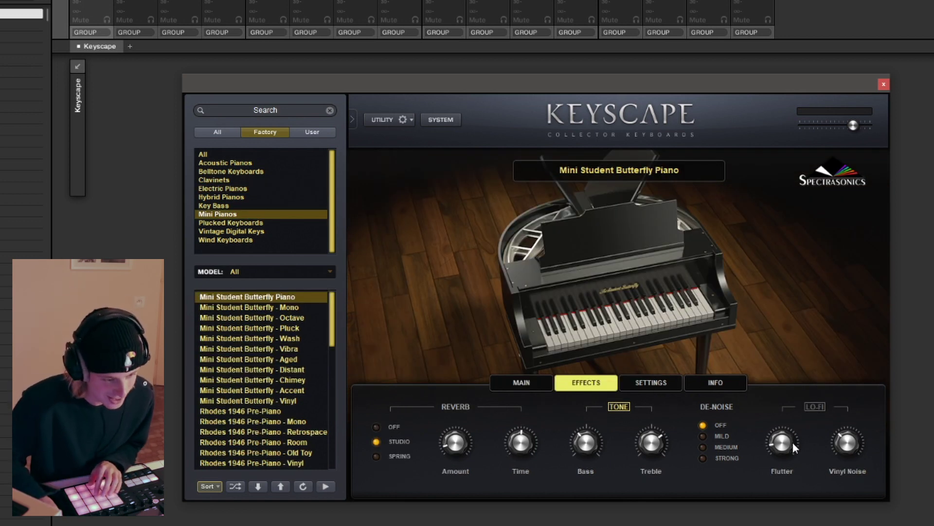
# Try different lo-fi Vinyl Noise and Flutter amounts on the Mini Student Butterfly Piano
pyautogui.moveTo(848, 450); pyautogui.dragTo(882, 148)
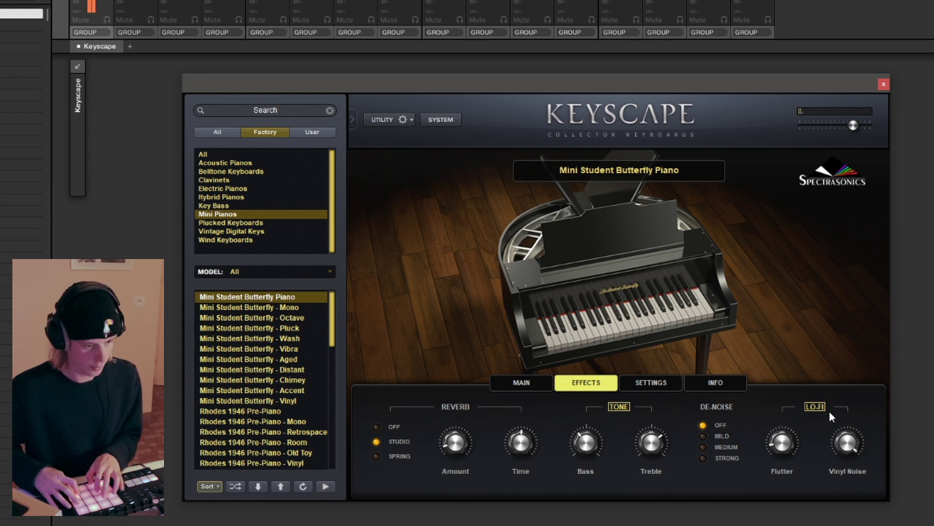
pyautogui.moveTo(848, 441); pyautogui.dragTo(847, 487)
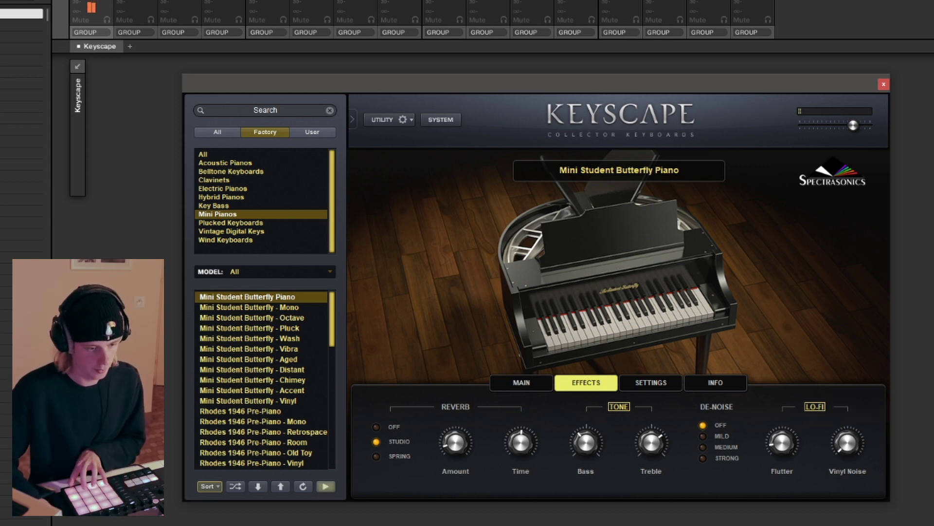
pyautogui.moveTo(847, 452); pyautogui.dragTo(847, 419)
pyautogui.moveTo(792, 444); pyautogui.dragTo(793, 414)
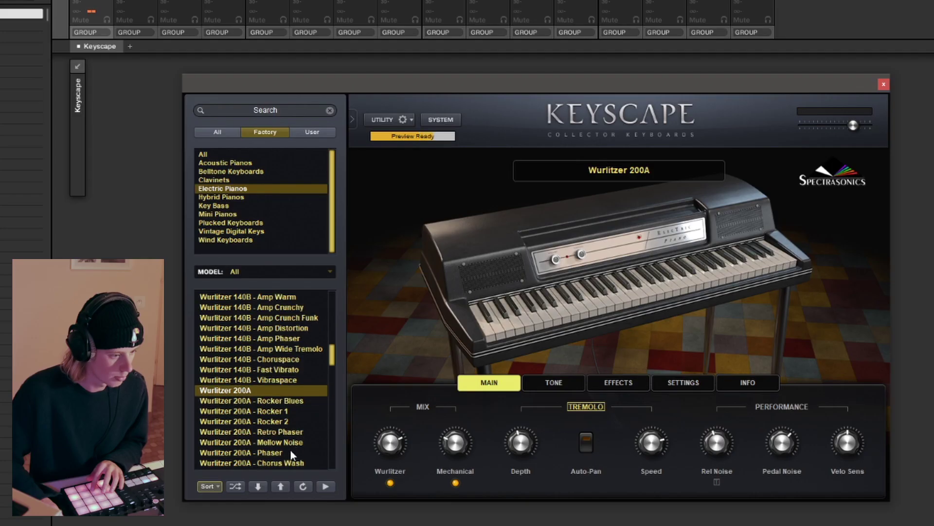
# Load the Wurlitzer 200A - Mellow Noise electric piano patch
pyautogui.click(291, 443)
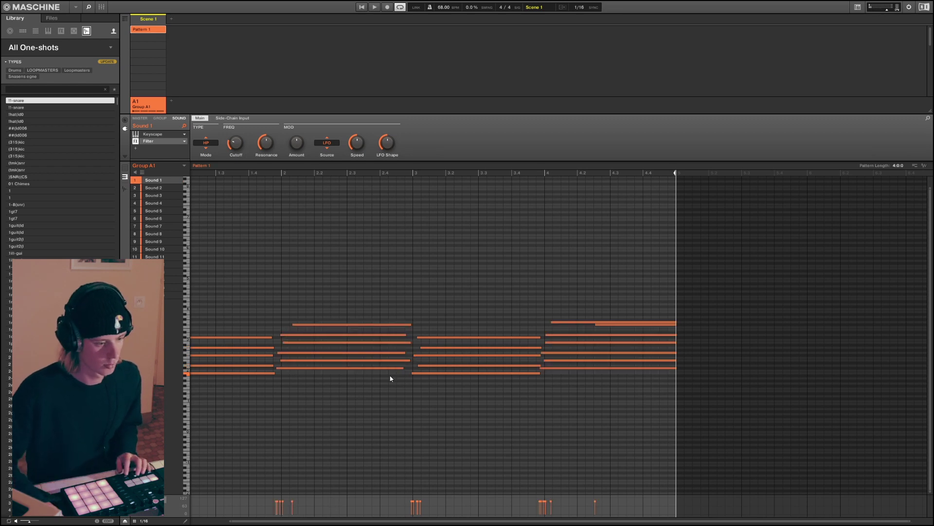
# Shift the second and fourth piano chords slightly later in Group A1's Pattern 1 and play it back
pyautogui.moveTo(293, 369); pyautogui.dragTo(298, 371)
pyautogui.rightClick(563, 366)
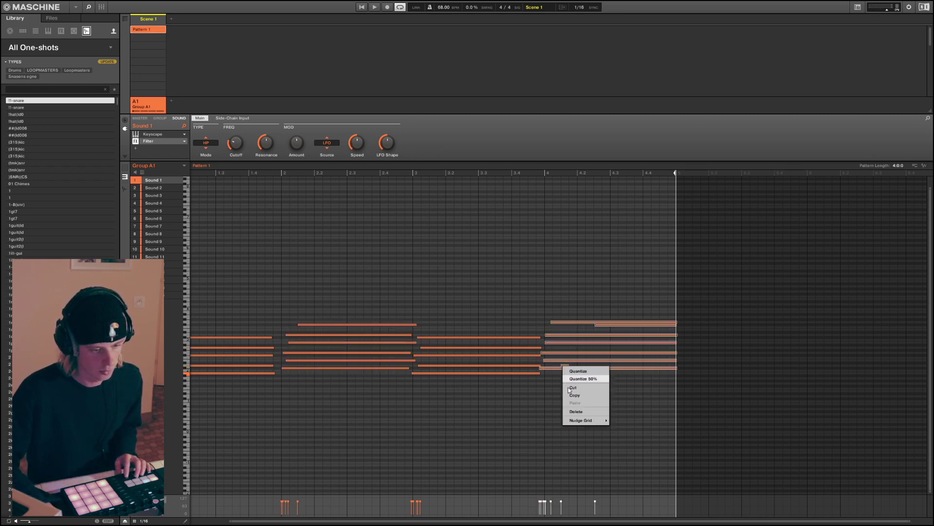
pyautogui.click(543, 385)
pyautogui.moveTo(682, 317); pyautogui.dragTo(557, 369)
pyautogui.press('space')
# Lengthen the first chord's notes to meet the second chord, and nudge the fourth chord's late upper note slightly earlier
pyautogui.moveTo(275, 373); pyautogui.dragTo(281, 372)
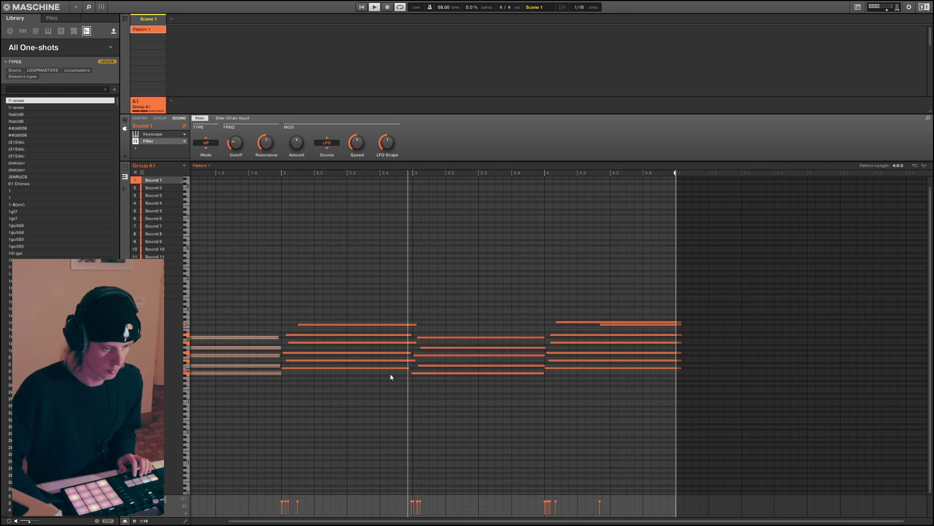
pyautogui.hscroll(-3, 620, 360)
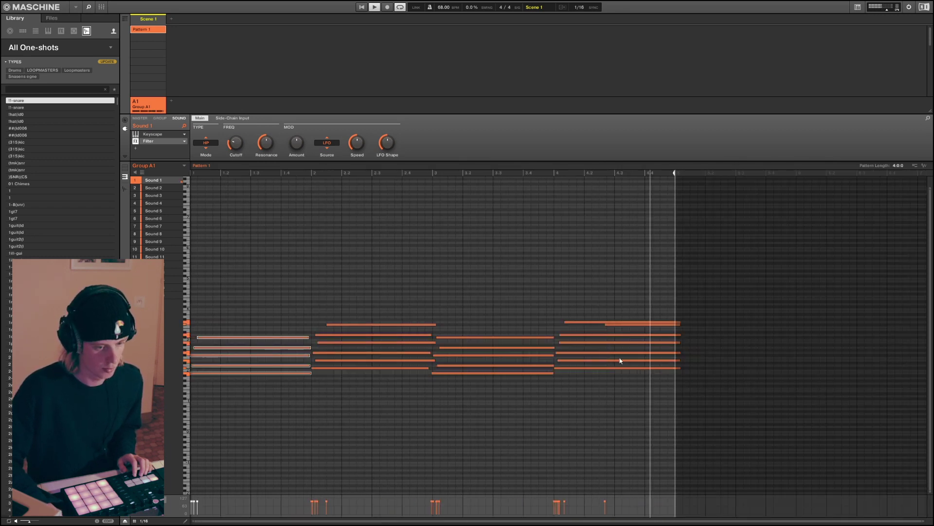
pyautogui.moveTo(612, 324); pyautogui.dragTo(607, 324)
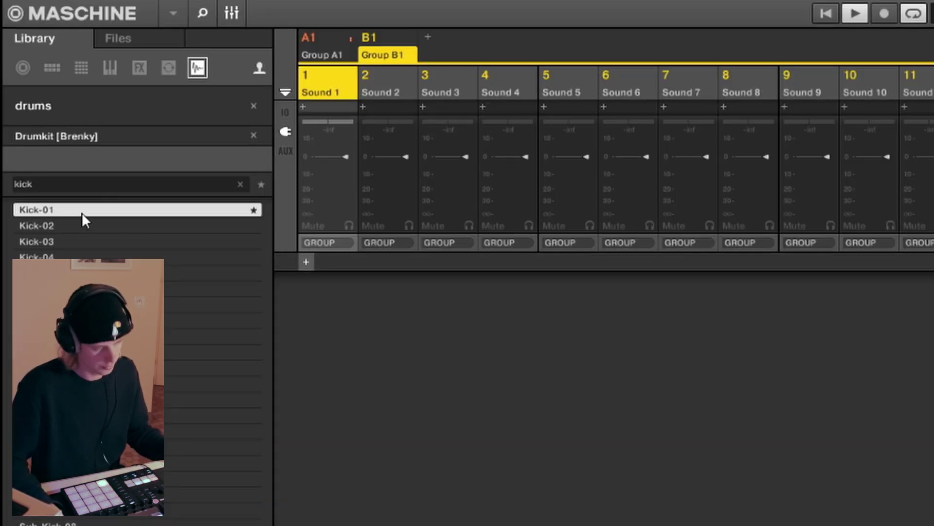
# Load the Kick-01 sample from the Brenky drumkit into Sound 1 of Group B1
pyautogui.moveTo(77, 209); pyautogui.dragTo(518, 462)
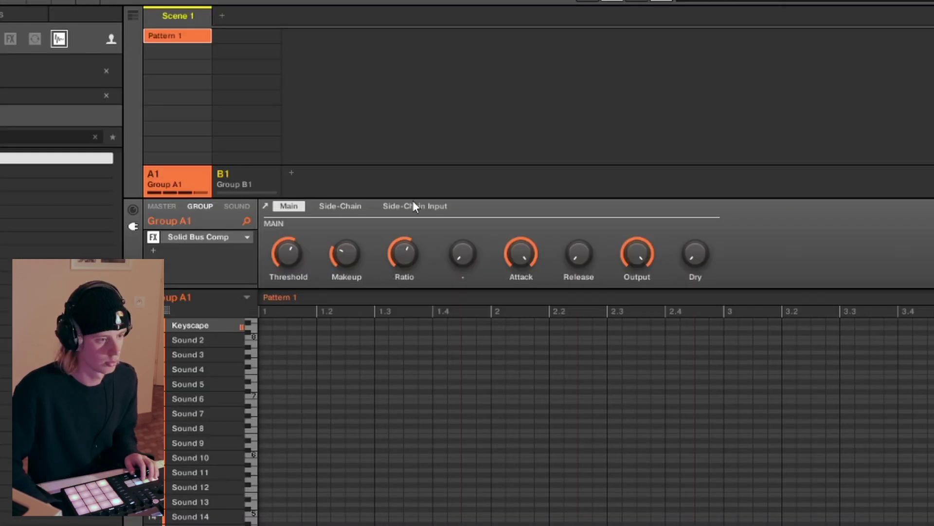
# Open the side-chain input settings of the Solid Bus Comp on Group A1
pyautogui.click(419, 207)
pyautogui.click(287, 253)
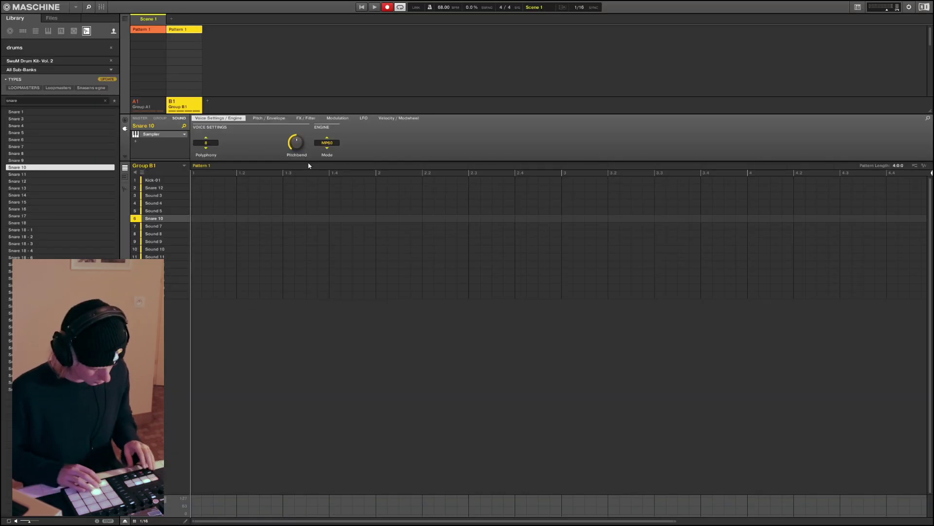
# Record a four-bar drum pattern in Group B1 with Kick-01, Snare 12 and Snare 10, and play it back
pyautogui.press('space')
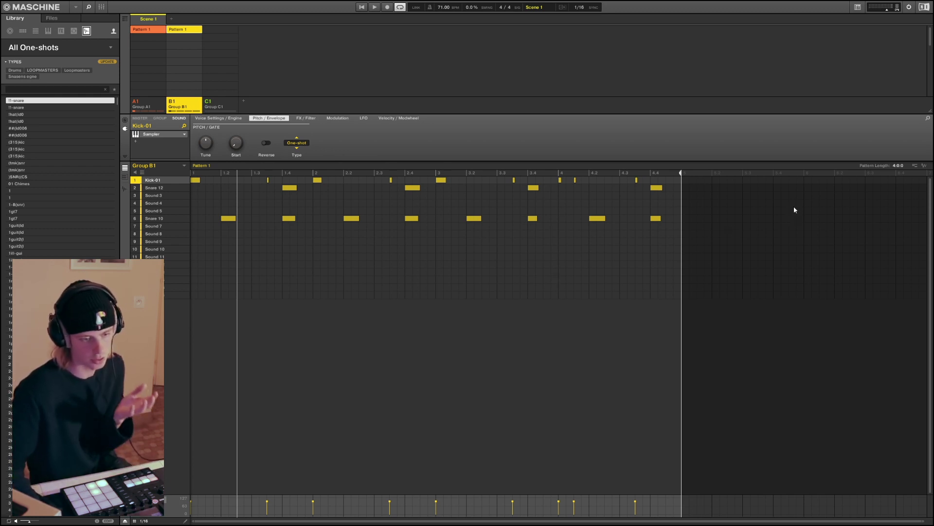
pyautogui.press('space')
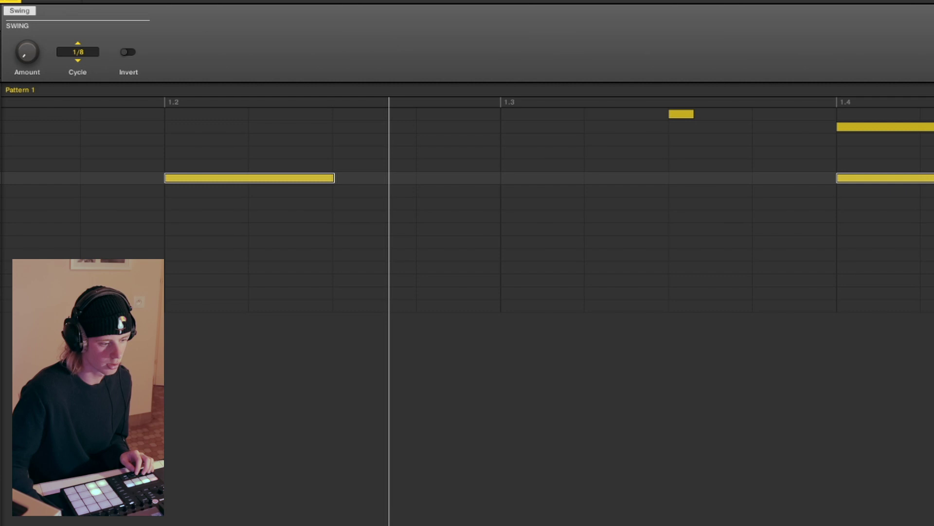
# Move the selected Snare 10 notes slightly ahead of the beat in Group B1's pattern
pyautogui.moveTo(232, 181); pyautogui.dragTo(224, 183)
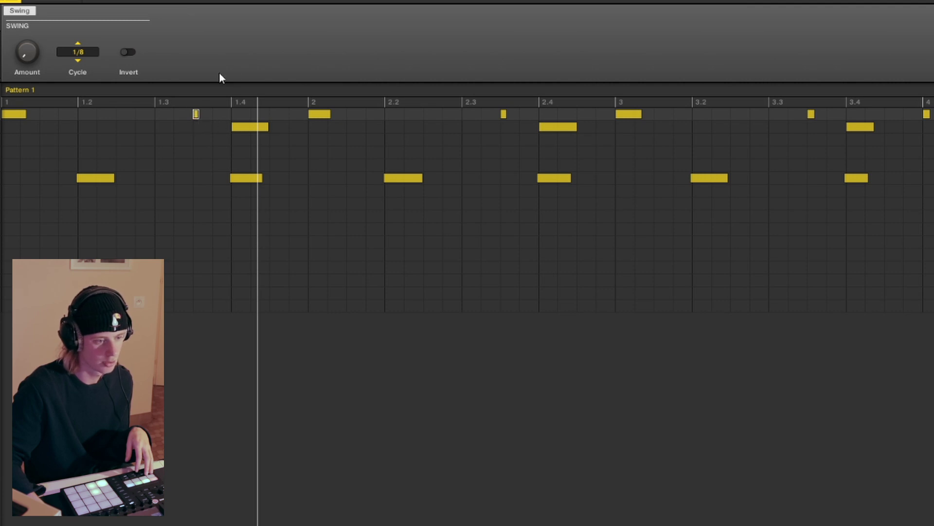
# Set the swing of Group B1 to a 1/4 cycle with an amount of 47%
pyautogui.moveTo(15, 56); pyautogui.dragTo(32, 50)
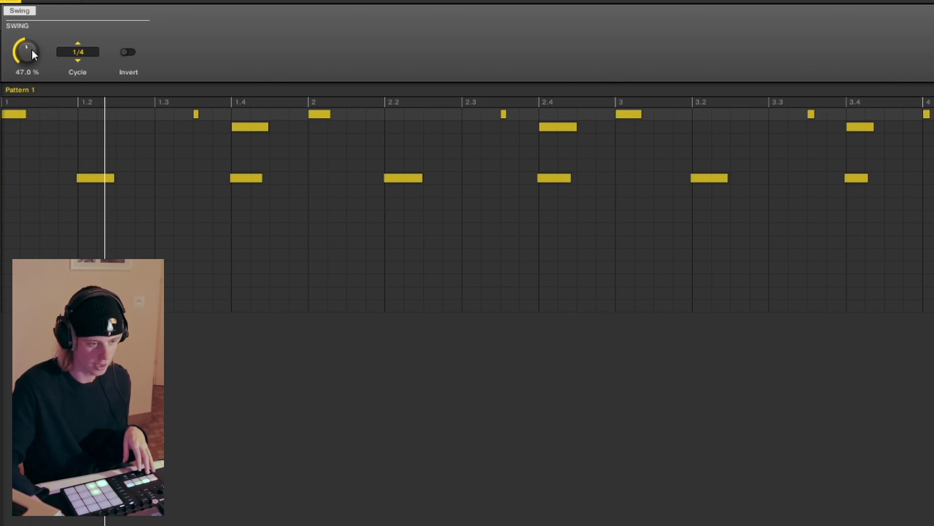